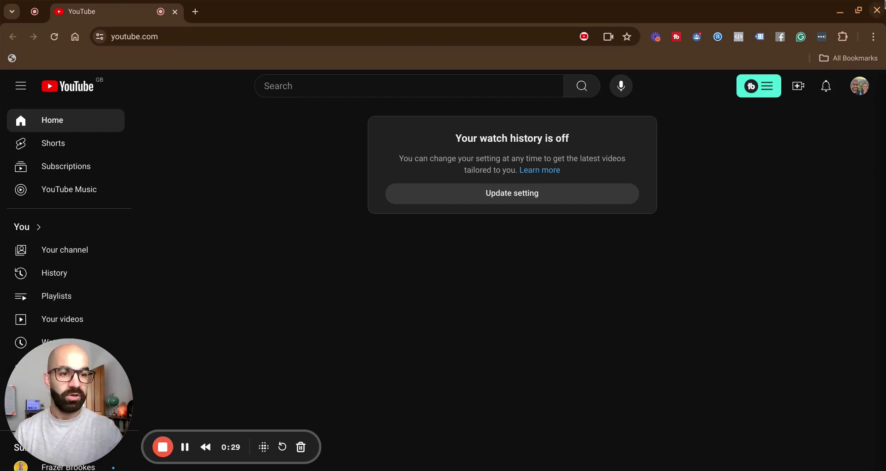
Open the signed-in account's own channel page and review its Channelytics figures and channel keywords
{"action": "left_click", "coordinate": [859, 95]}
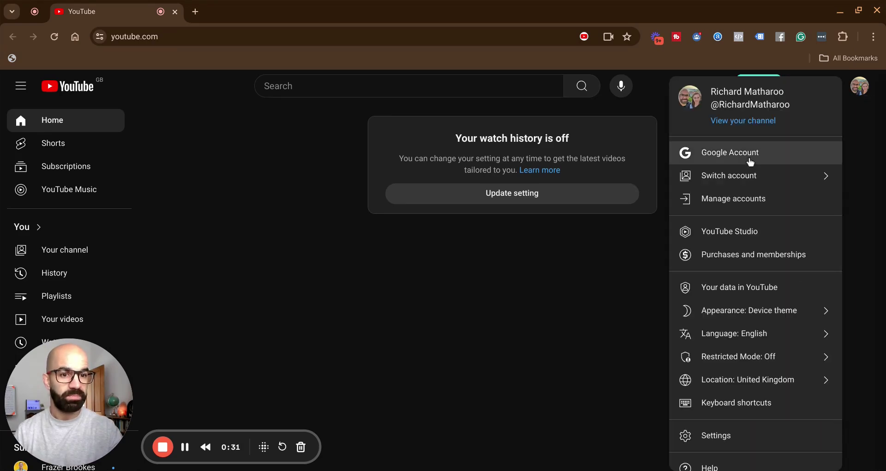
{"action": "left_click", "coordinate": [753, 125]}
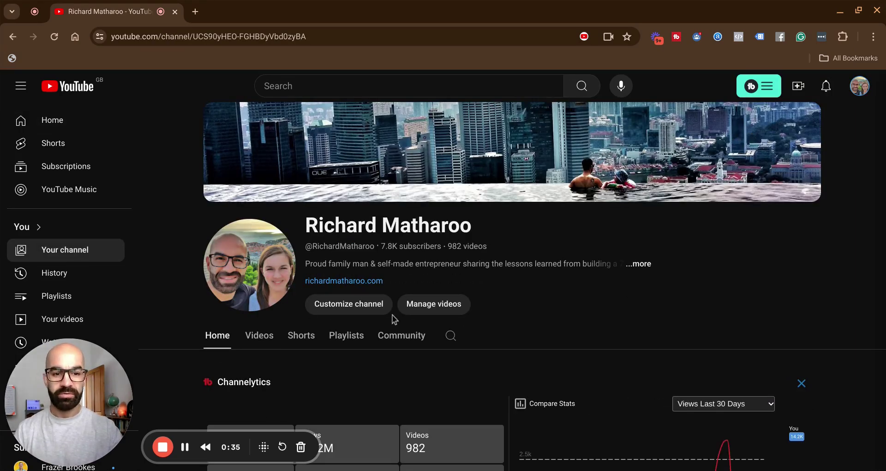
{"action": "scroll", "coordinate": [753, 245], "scroll_direction": "down", "scroll_amount": 5}
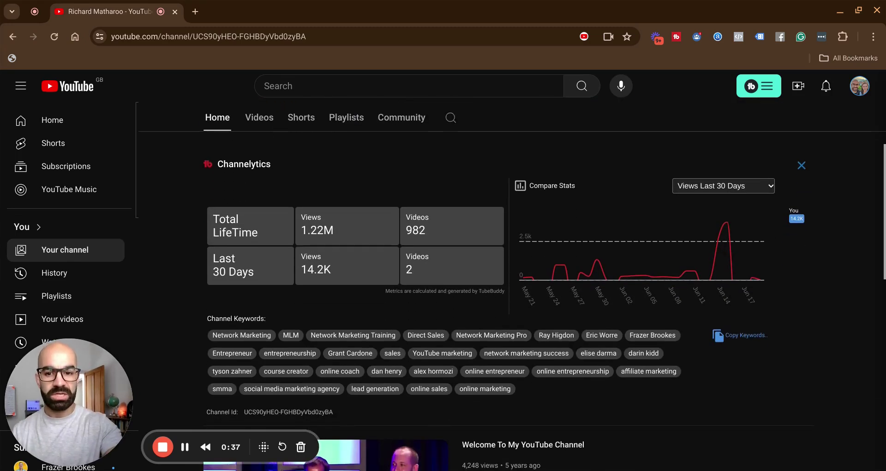
{"action": "scroll", "coordinate": [663, 209], "scroll_direction": "up", "scroll_amount": 2}
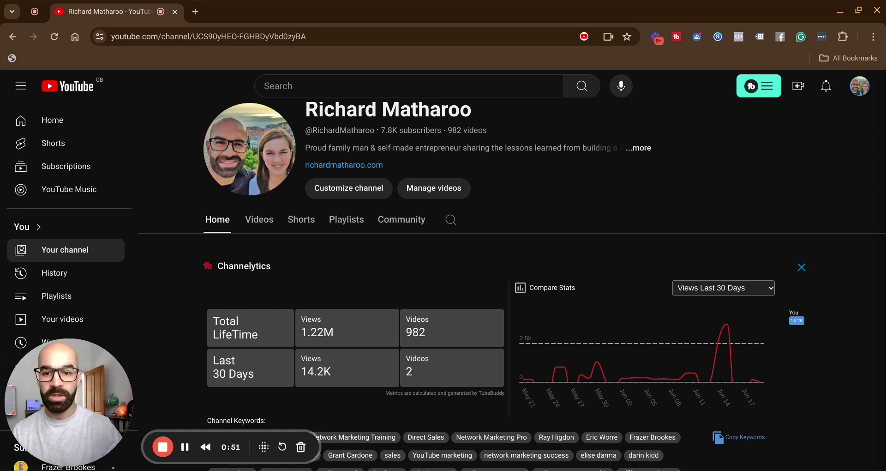
Return to the home page and search for "best home workout for over 40s male"
{"action": "left_click", "coordinate": [62, 94]}
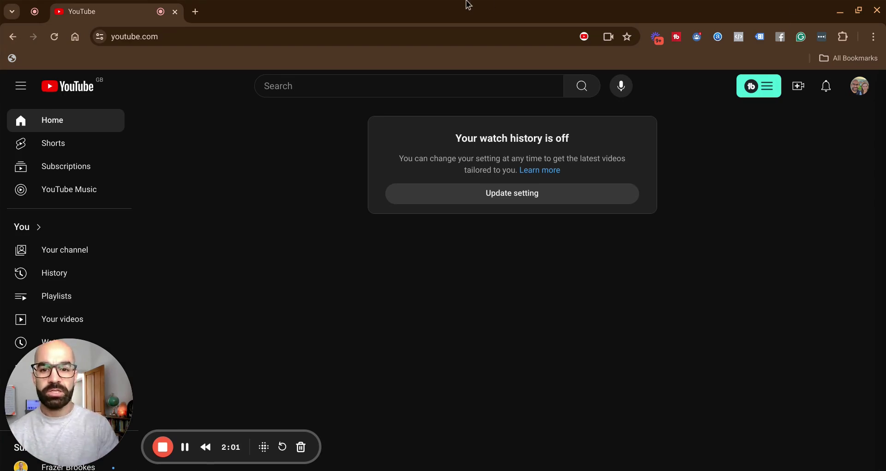
{"action": "left_click", "coordinate": [352, 79]}
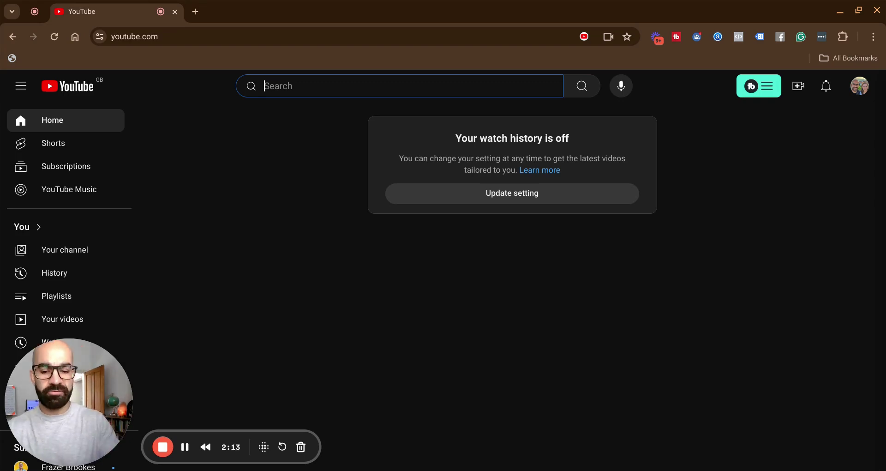
{"action": "type", "text": "be"}
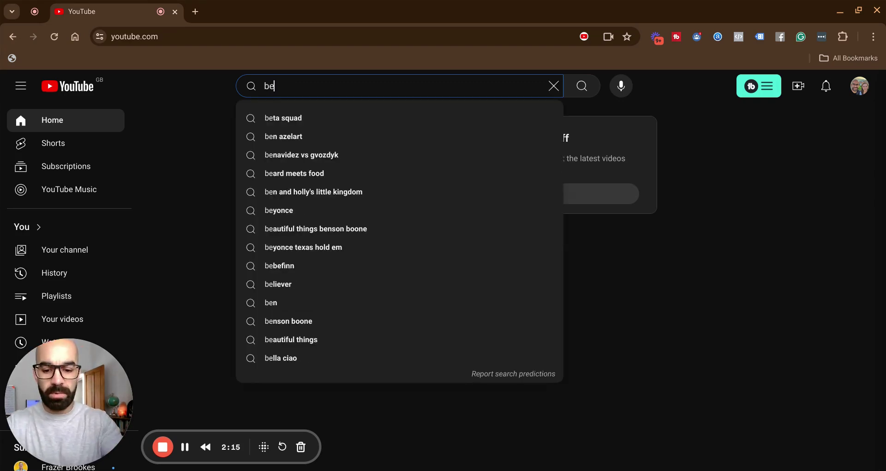
{"action": "type", "text": "st home work"}
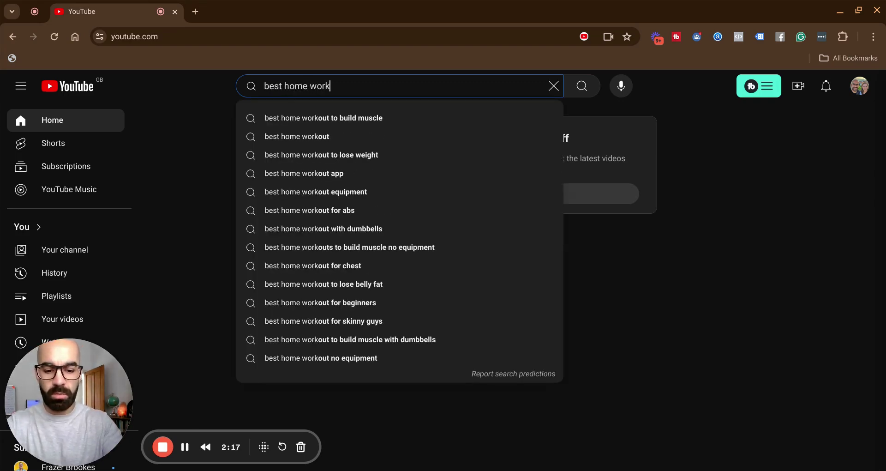
{"action": "type", "text": "out for "}
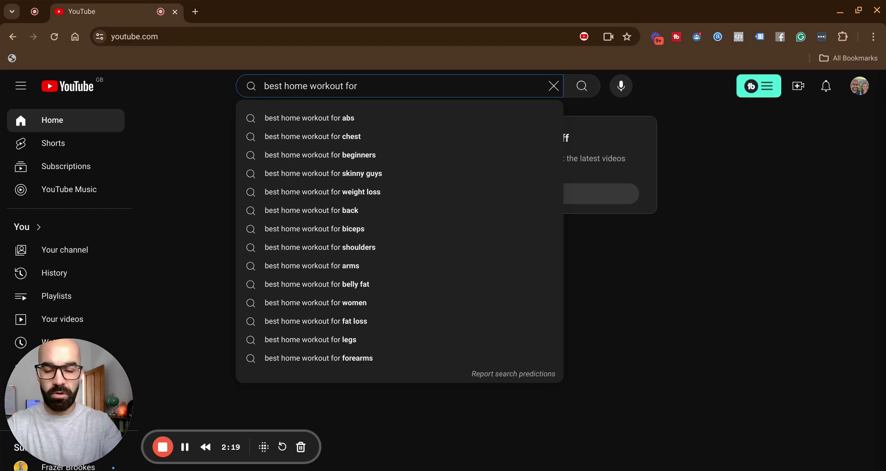
{"action": "type", "text": "over"}
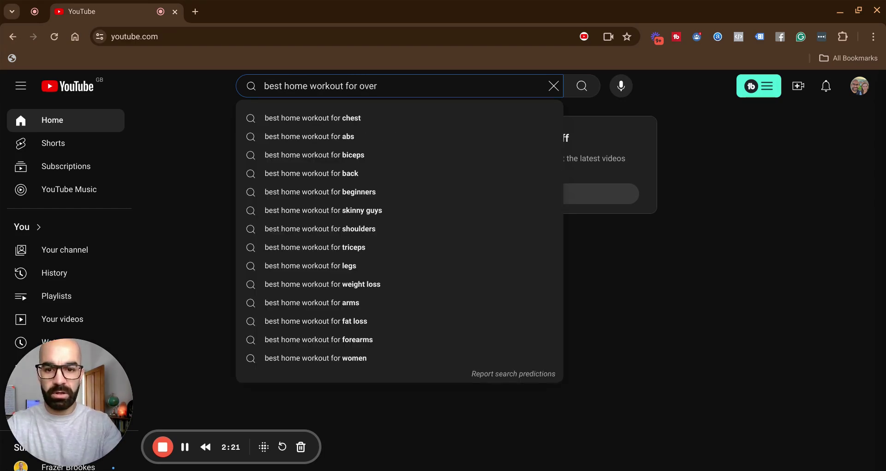
{"action": "type", "text": " 40"}
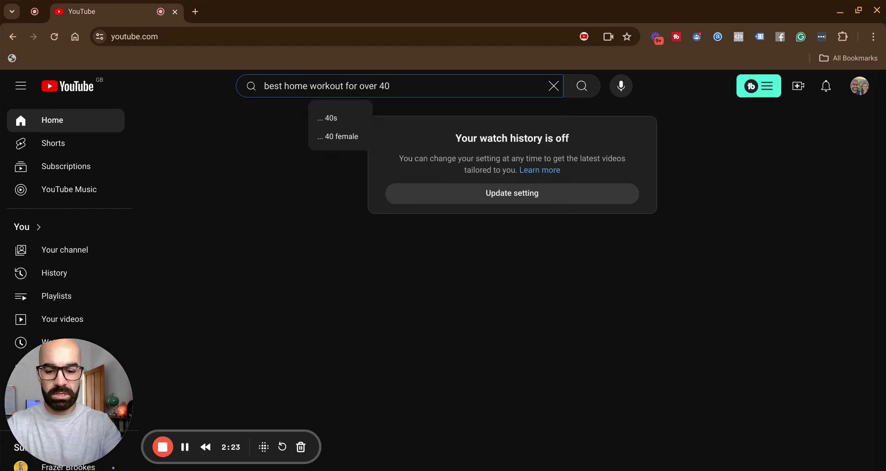
{"action": "type", "text": "s m"}
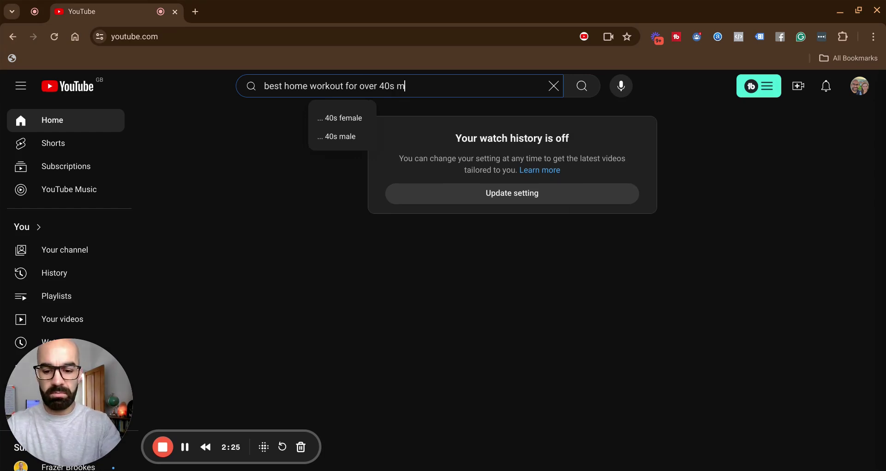
{"action": "type", "text": "ale"}
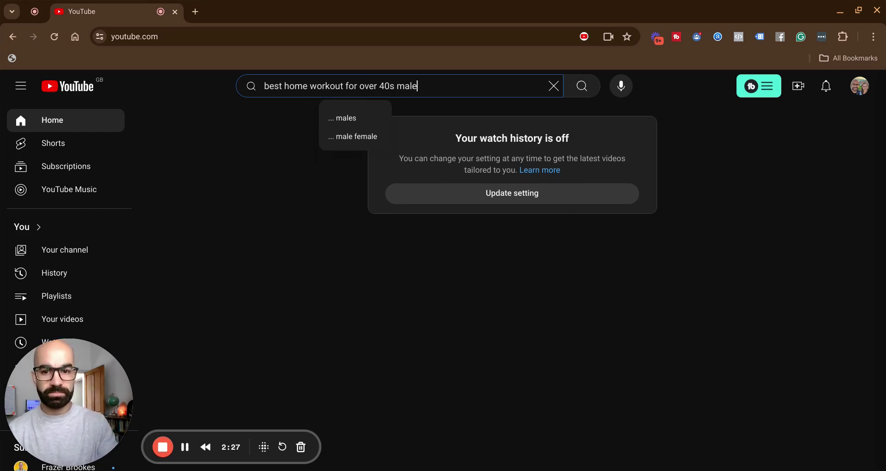
{"action": "key", "text": "Return"}
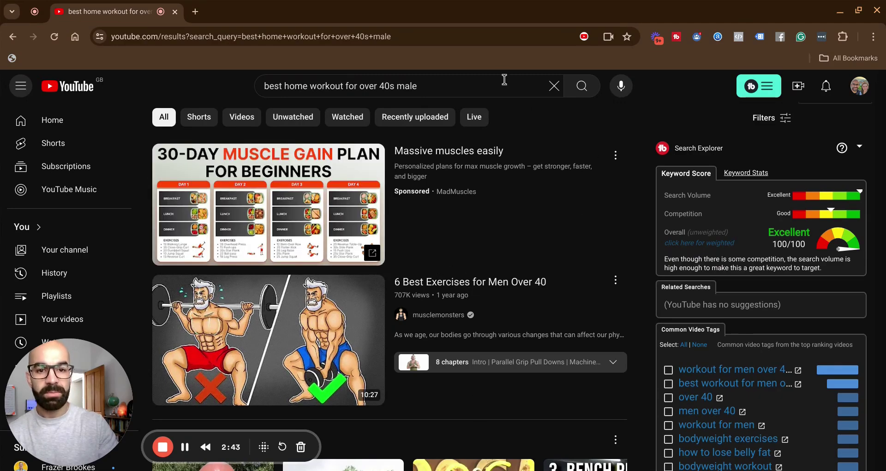
Examine the titles, thumbnails, view counts and Shorts in the results for the home workout search
{"action": "scroll", "coordinate": [370, 323], "scroll_direction": "down", "scroll_amount": 5}
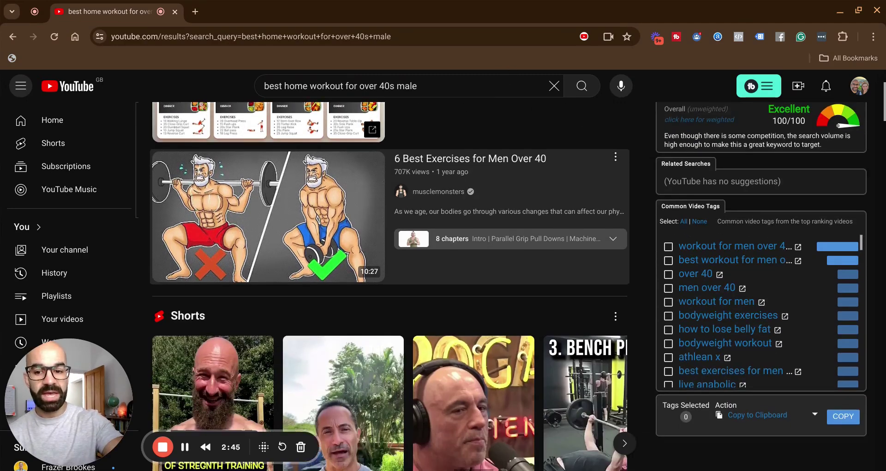
{"action": "scroll", "coordinate": [392, 286], "scroll_direction": "down", "scroll_amount": 3}
{"action": "scroll", "coordinate": [392, 286], "scroll_direction": "up", "scroll_amount": 7}
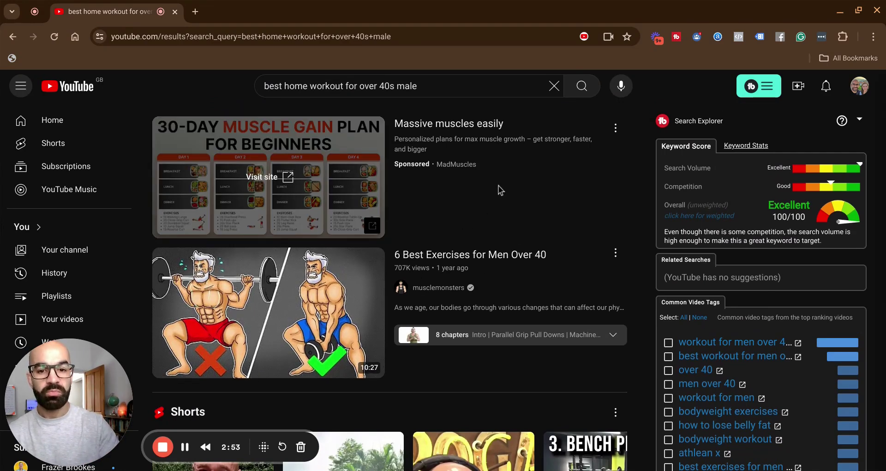
{"action": "scroll", "coordinate": [501, 189], "scroll_direction": "down", "scroll_amount": 10}
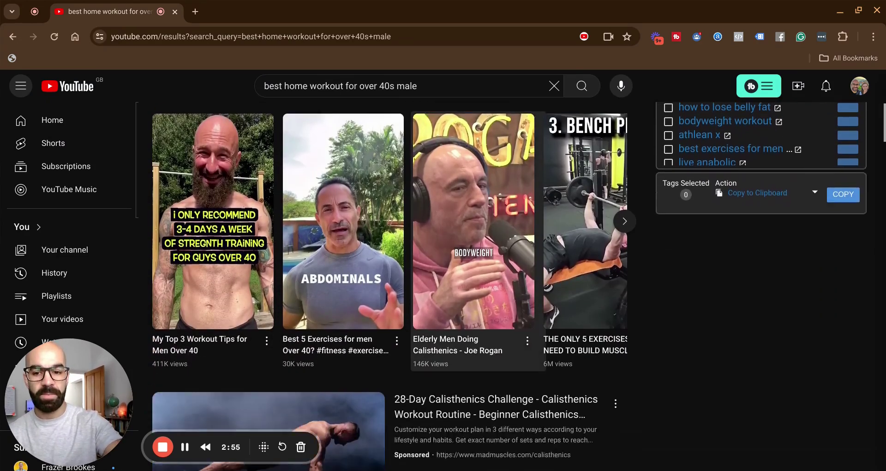
{"action": "scroll", "coordinate": [390, 286], "scroll_direction": "down", "scroll_amount": 5}
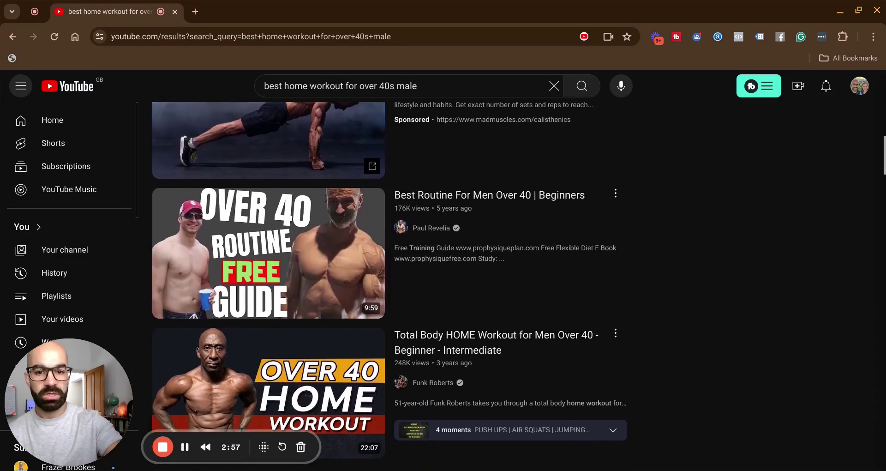
{"action": "scroll", "coordinate": [390, 286], "scroll_direction": "down", "scroll_amount": 8}
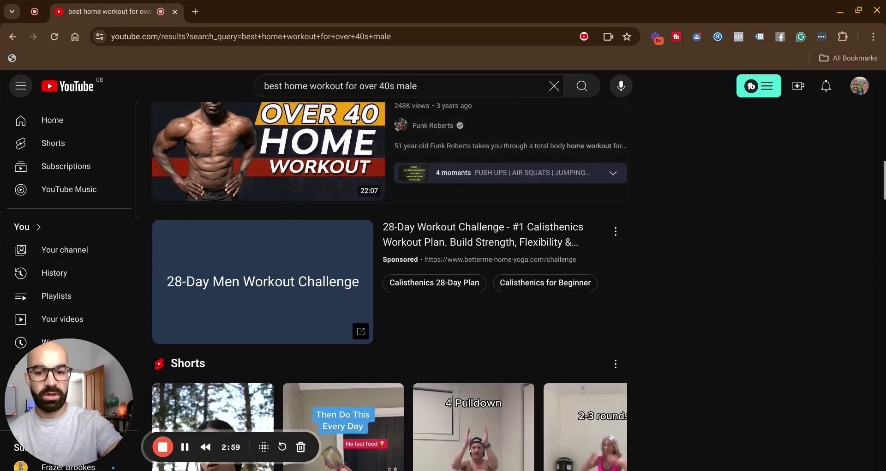
{"action": "scroll", "coordinate": [390, 286], "scroll_direction": "down", "scroll_amount": 6}
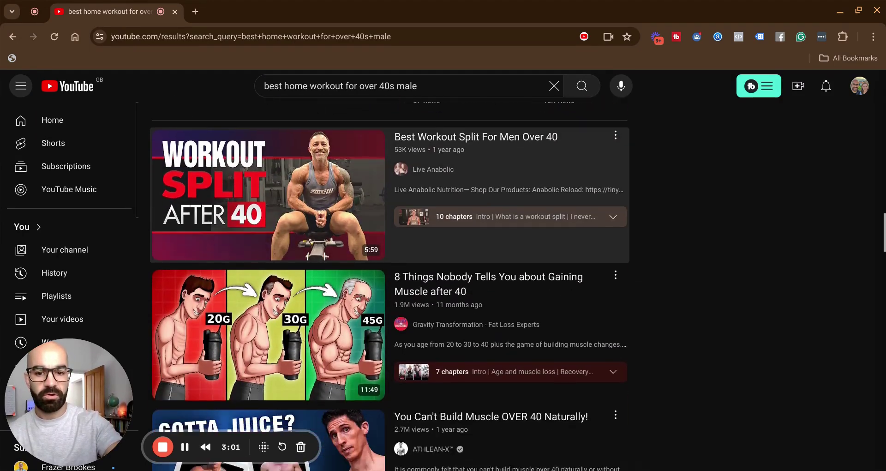
{"action": "scroll", "coordinate": [390, 286], "scroll_direction": "up", "scroll_amount": 3}
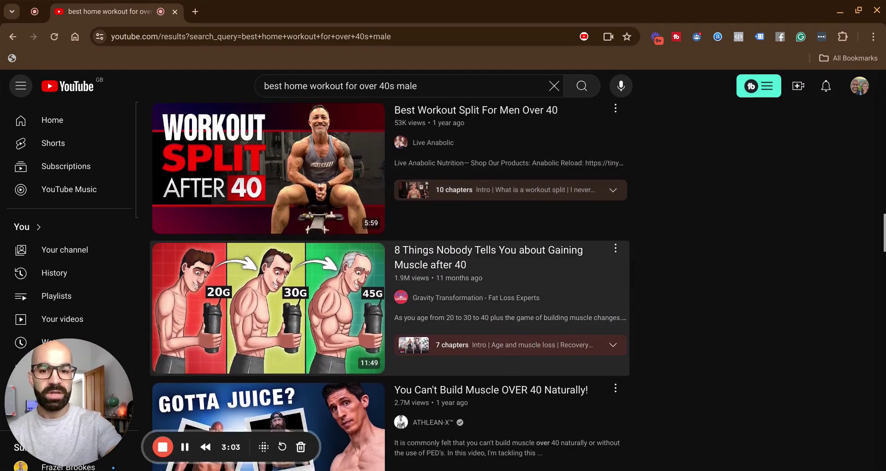
{"action": "scroll", "coordinate": [390, 286], "scroll_direction": "up", "scroll_amount": 6}
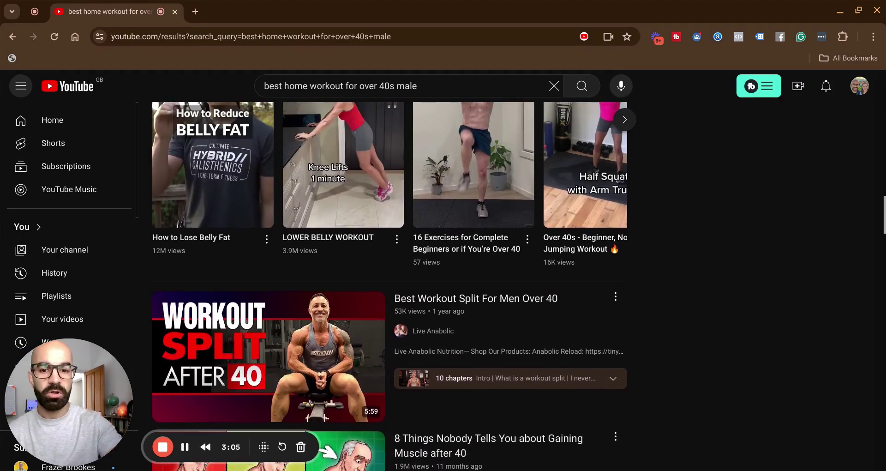
{"action": "scroll", "coordinate": [390, 286], "scroll_direction": "up", "scroll_amount": 6}
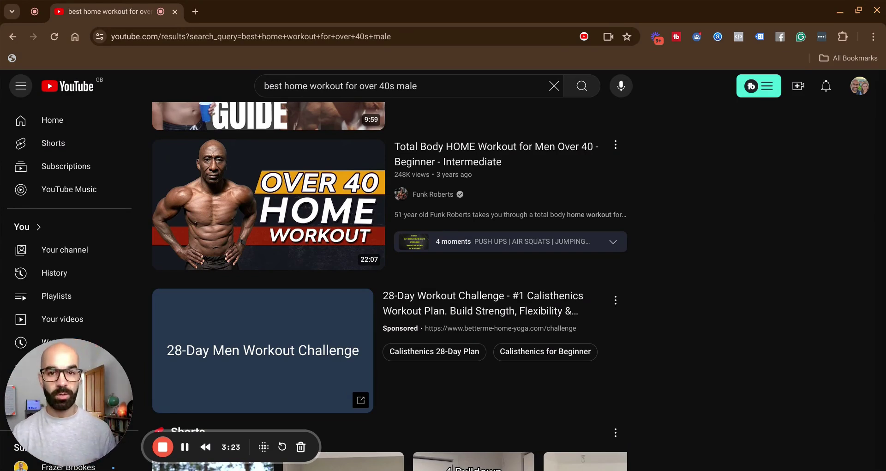
Replace the search query with "overweight dads" and check the suggestions offered for it
{"action": "left_click", "coordinate": [453, 93]}
{"action": "key", "text": "BackSpace"}
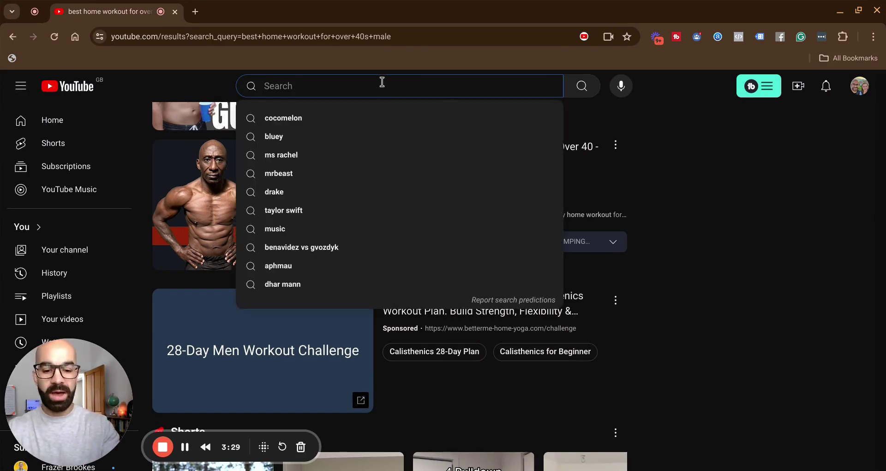
{"action": "type", "text": "overwe"}
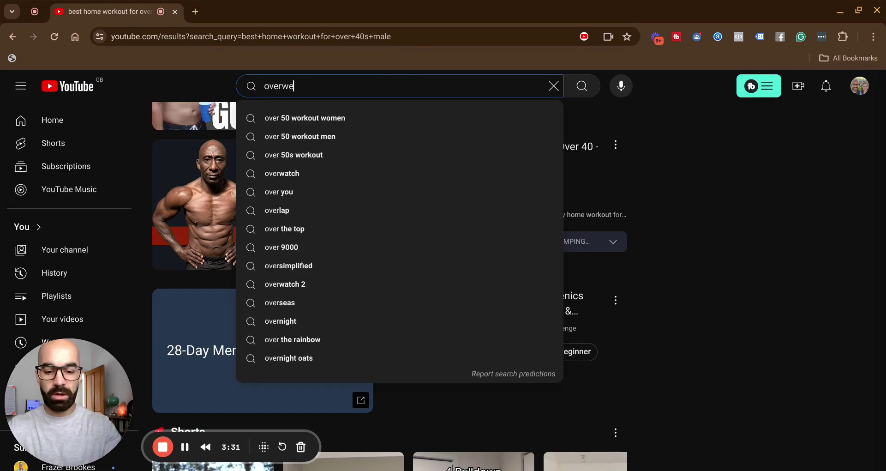
{"action": "type", "text": "ight dads"}
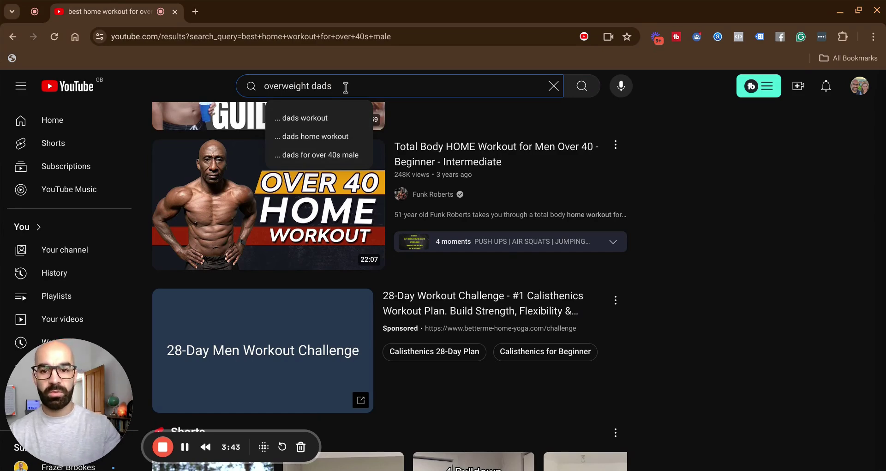
Replace the query with "dads fitness" and run the suggested search "dad fitness transformation"
{"action": "key", "text": "BackSpace"}
{"action": "key", "text": "BackSpace"}
{"action": "key", "text": "BackSpace"}
{"action": "key", "text": "BackSpace"}
{"action": "key", "text": "BackSpace"}
{"action": "key", "text": "BackSpace"}
{"action": "key", "text": "BackSpace"}
{"action": "key", "text": "BackSpace"}
{"action": "key", "text": "BackSpace"}
{"action": "key", "text": "BackSpace"}
{"action": "key", "text": "BackSpace"}
{"action": "key", "text": "BackSpace"}
{"action": "key", "text": "BackSpace"}
{"action": "key", "text": "BackSpace"}
{"action": "key", "text": "BackSpace"}
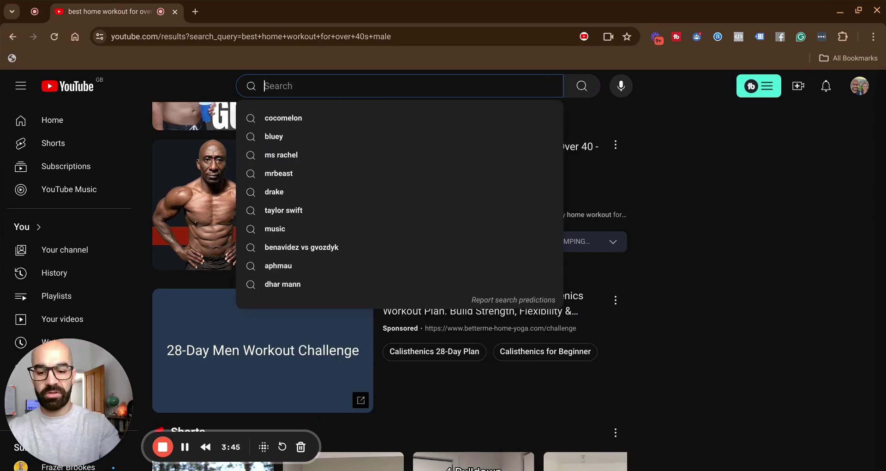
{"action": "type", "text": "dads fitn"}
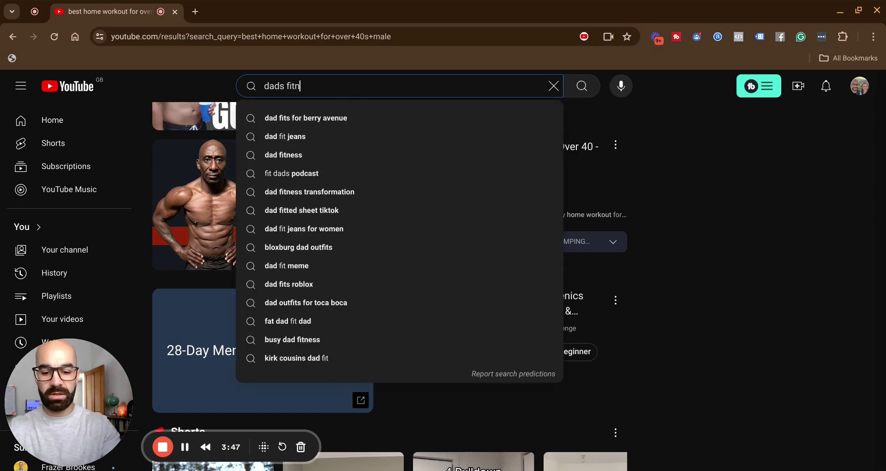
{"action": "type", "text": "ess"}
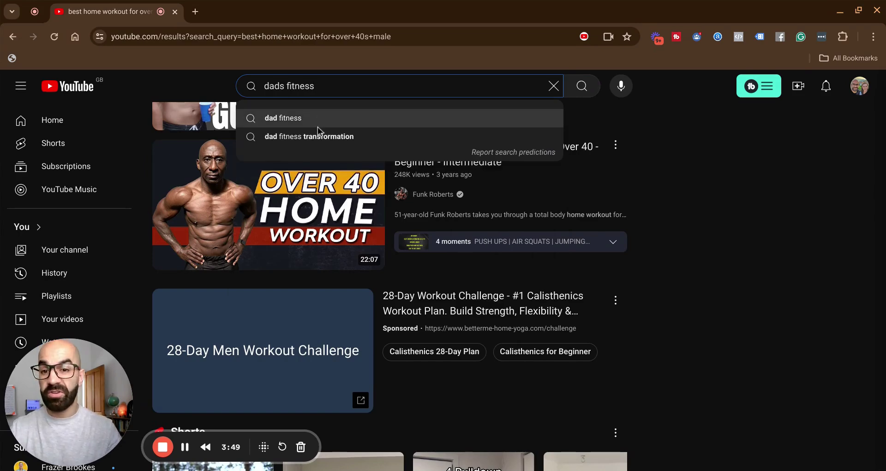
{"action": "left_click", "coordinate": [323, 137]}
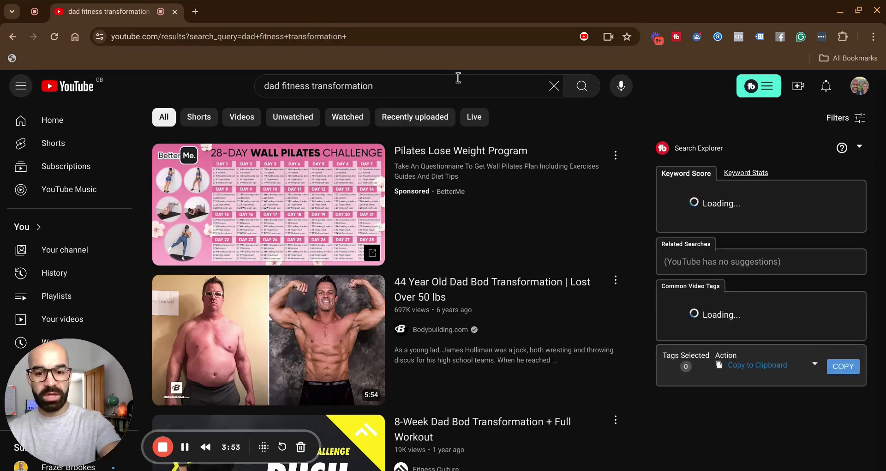
Look through the videos and Shorts found for "dad fitness transformation", and bring up the related search suggestions
{"action": "scroll", "coordinate": [459, 78], "scroll_direction": "down", "scroll_amount": 5}
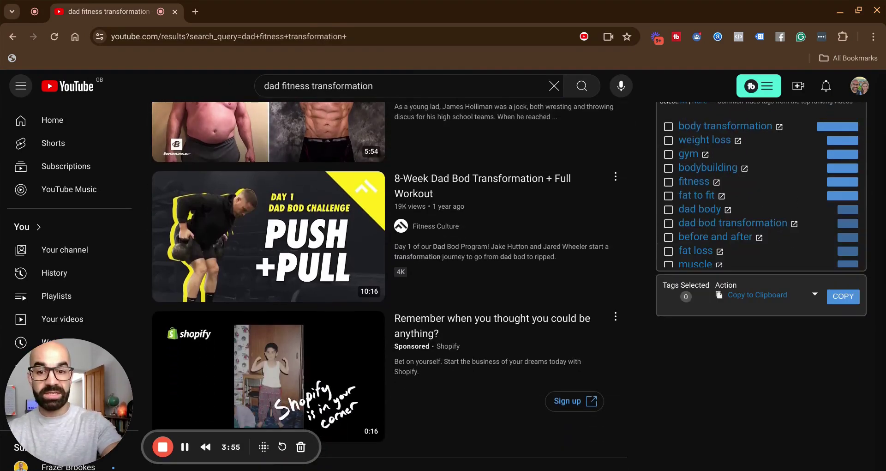
{"action": "scroll", "coordinate": [390, 287], "scroll_direction": "down", "scroll_amount": 10}
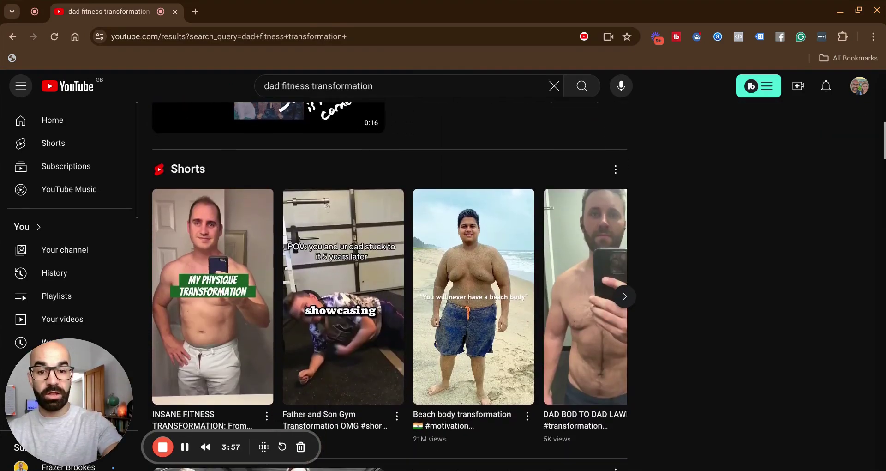
{"action": "scroll", "coordinate": [390, 287], "scroll_direction": "down", "scroll_amount": 5}
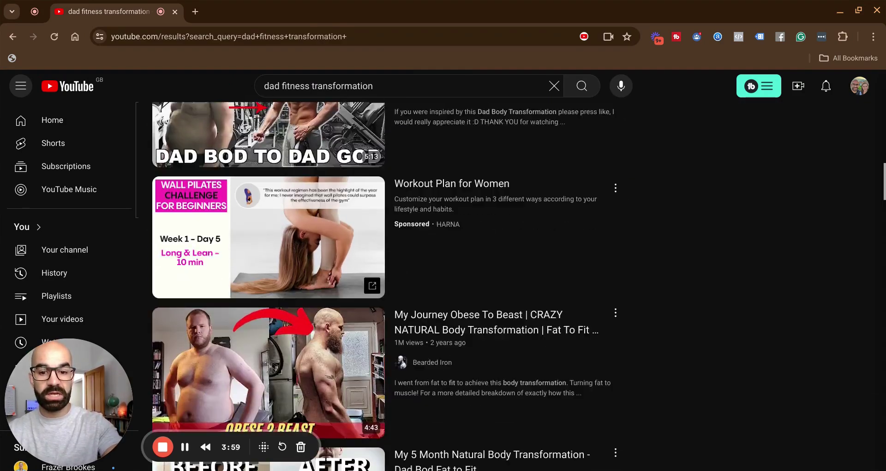
{"action": "scroll", "coordinate": [390, 286], "scroll_direction": "up", "scroll_amount": 16}
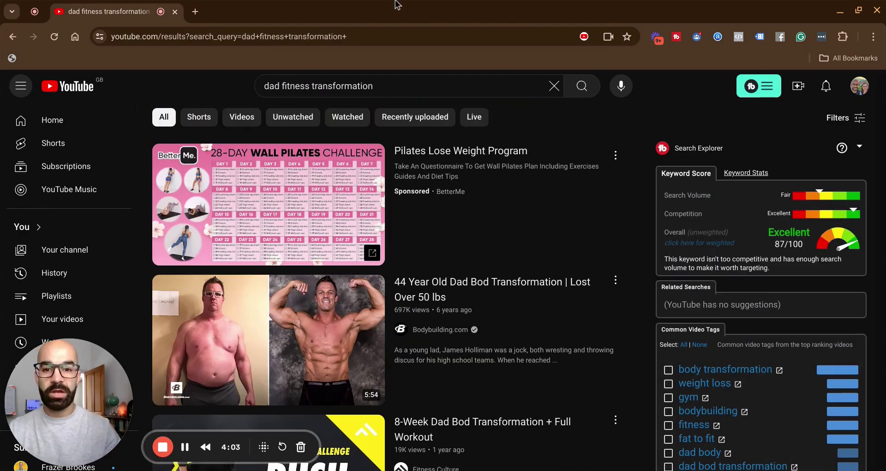
{"action": "left_click", "coordinate": [375, 87]}
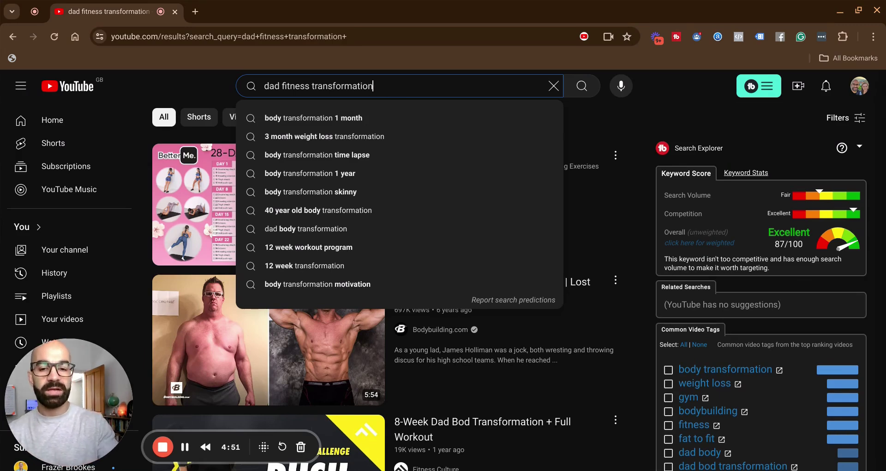
Clear the "dad fitness transformation" query from the YouTube search field
{"action": "key", "text": "BackSpace"}
{"action": "key", "text": "BackSpace"}
{"action": "key", "text": "BackSpace"}
{"action": "key", "text": "BackSpace"}
{"action": "key", "text": "BackSpace"}
{"action": "key", "text": "BackSpace"}
{"action": "key", "text": "BackSpace"}
{"action": "key", "text": "BackSpace"}
{"action": "key", "text": "BackSpace"}
{"action": "key", "text": "BackSpace"}
{"action": "key", "text": "BackSpace"}
{"action": "key", "text": "BackSpace"}
{"action": "key", "text": "BackSpace"}
{"action": "key", "text": "BackSpace"}
{"action": "key", "text": "BackSpace"}
{"action": "key", "text": "BackSpace"}
{"action": "key", "text": "BackSpace"}
{"action": "key", "text": "BackSpace"}
{"action": "key", "text": "BackSpace"}
{"action": "key", "text": "BackSpace"}
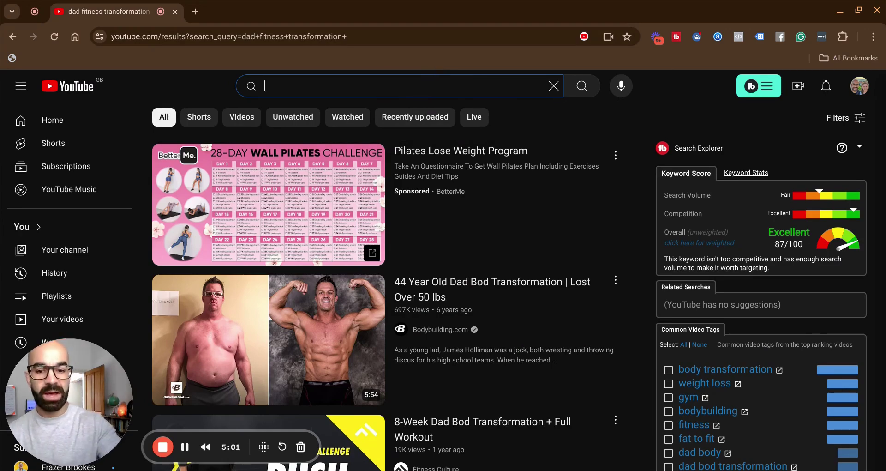
Find the "Emotional & Inspiring Dad Body Transformation" video among the results and open the channel that published it
{"action": "scroll", "coordinate": [390, 287], "scroll_direction": "down", "scroll_amount": 7}
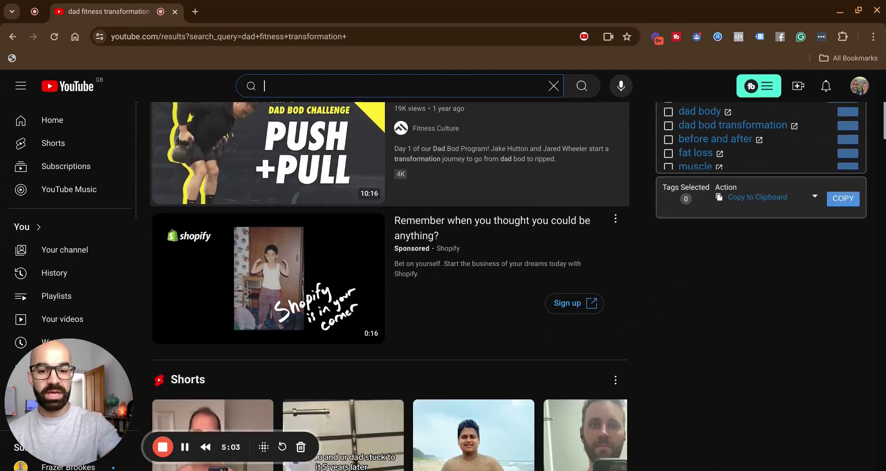
{"action": "scroll", "coordinate": [390, 286], "scroll_direction": "down", "scroll_amount": 10}
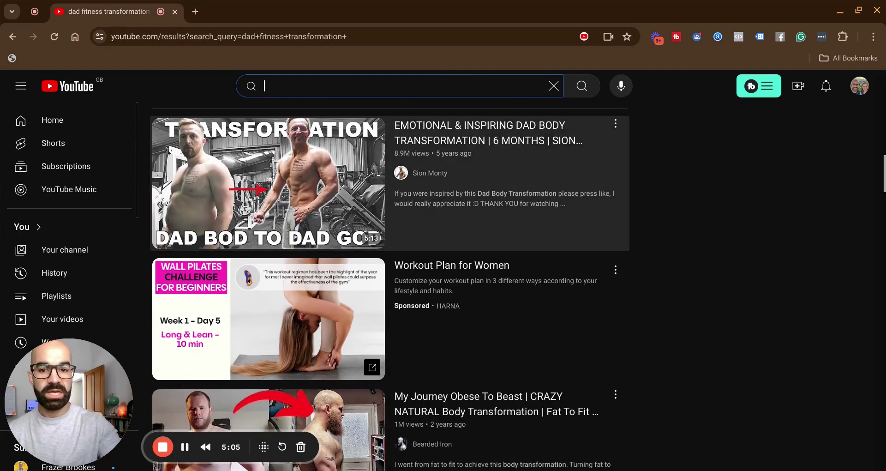
{"action": "scroll", "coordinate": [433, 233], "scroll_direction": "up", "scroll_amount": 1}
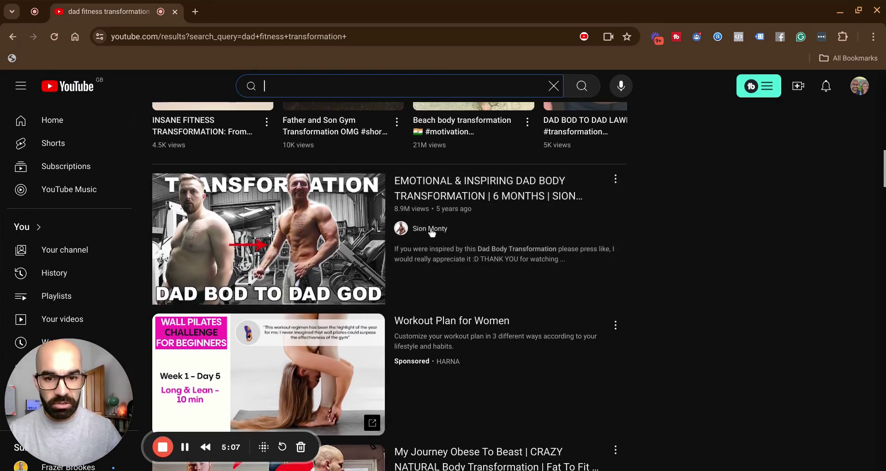
{"action": "mouse_move", "coordinate": [434, 234]}
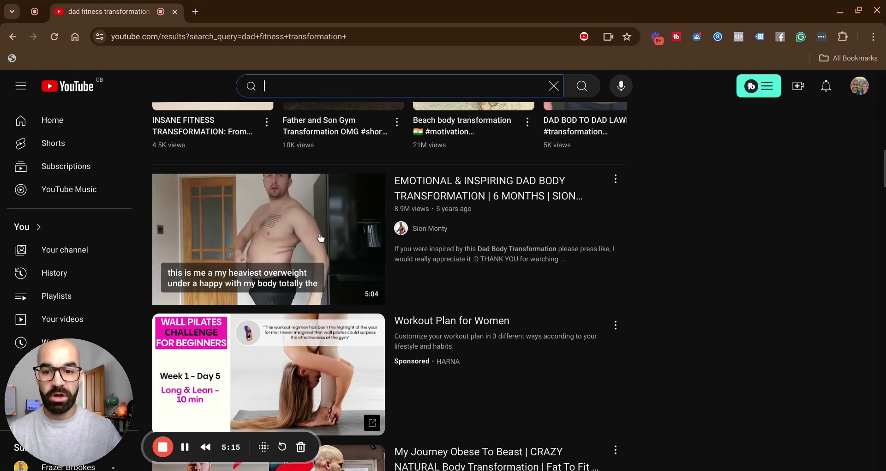
{"action": "left_click", "coordinate": [431, 227]}
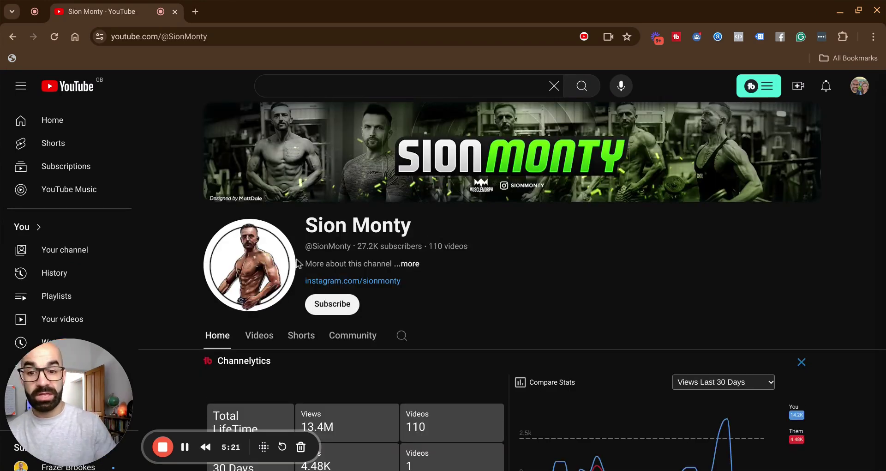
Review the channel's About details, then its statistics, channel keywords and featured videos on the home page
{"action": "left_click", "coordinate": [415, 265]}
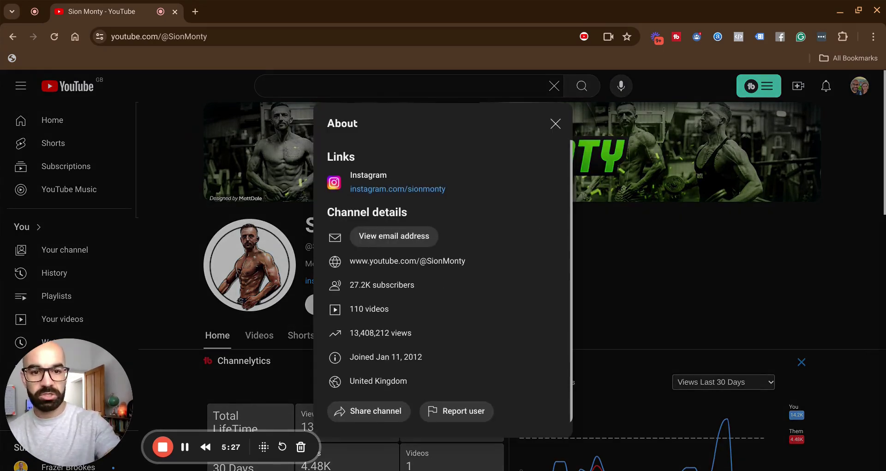
{"action": "key", "text": "Escape"}
{"action": "scroll", "coordinate": [508, 300], "scroll_direction": "down", "scroll_amount": 9}
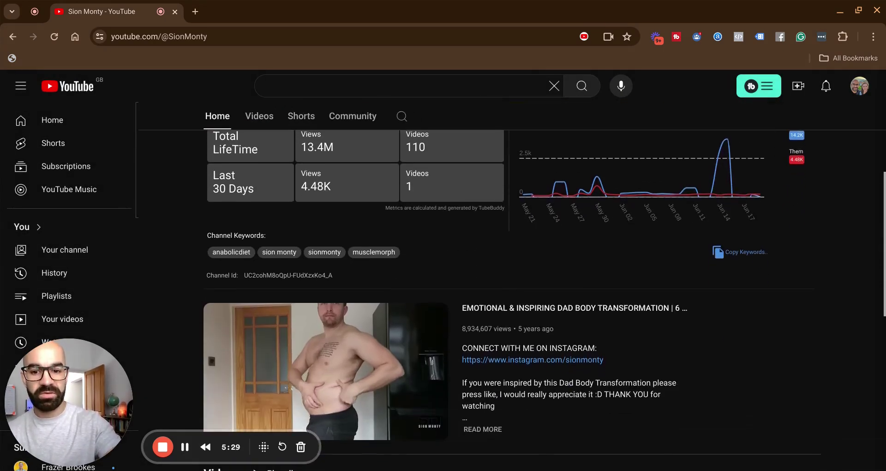
{"action": "scroll", "coordinate": [508, 300], "scroll_direction": "up", "scroll_amount": 1}
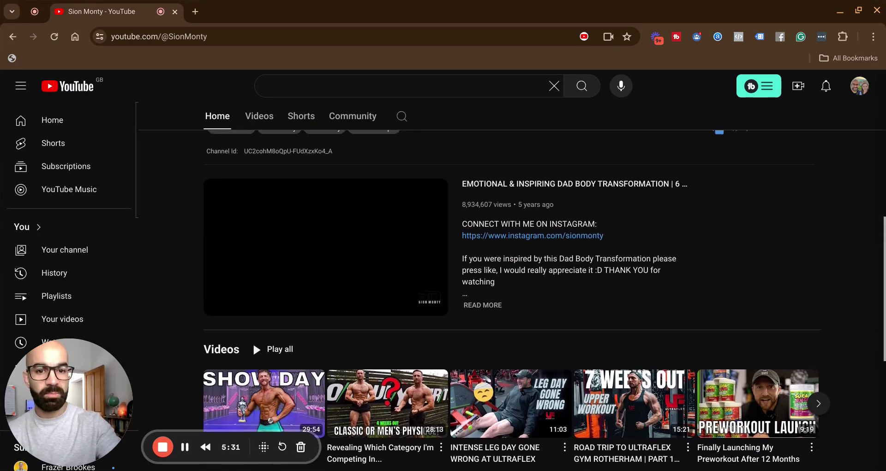
{"action": "scroll", "coordinate": [508, 300], "scroll_direction": "down", "scroll_amount": 2}
{"action": "scroll", "coordinate": [507, 300], "scroll_direction": "up", "scroll_amount": 5}
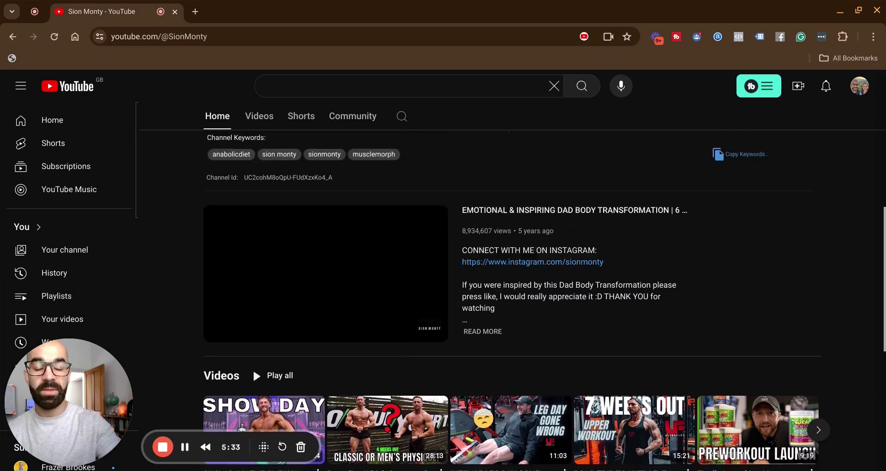
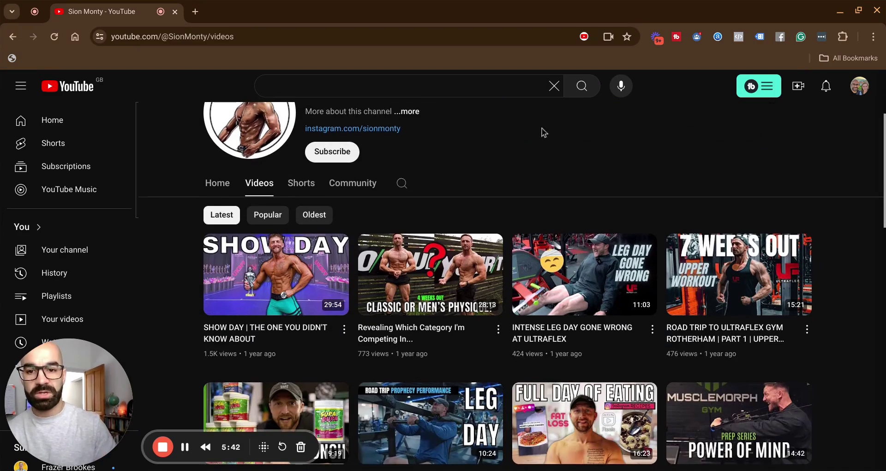
List the channel's videos by Popular and compare their titles, thumbnails and view counts
{"action": "left_click", "coordinate": [269, 216]}
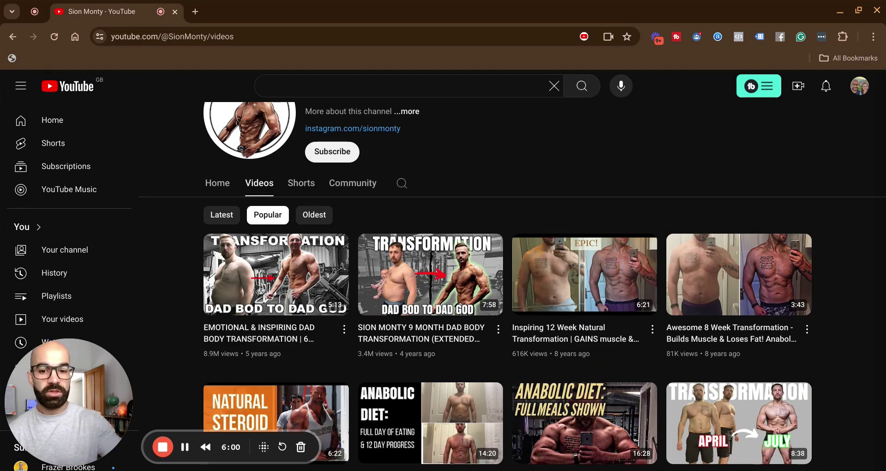
{"action": "scroll", "coordinate": [512, 291], "scroll_direction": "down", "scroll_amount": 2}
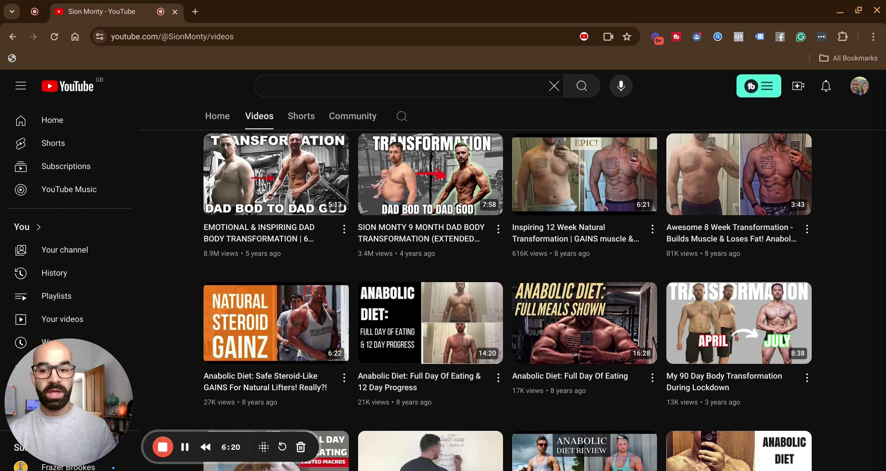
{"action": "mouse_move", "coordinate": [285, 337]}
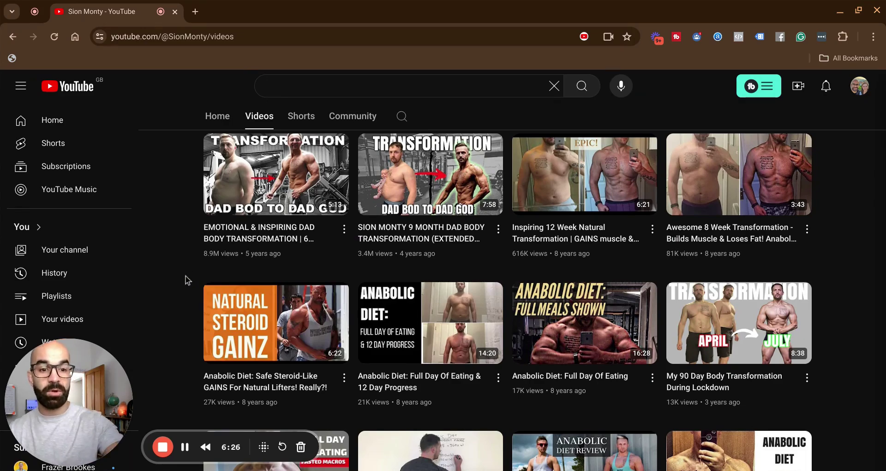
{"action": "scroll", "coordinate": [186, 276], "scroll_direction": "down", "scroll_amount": 5}
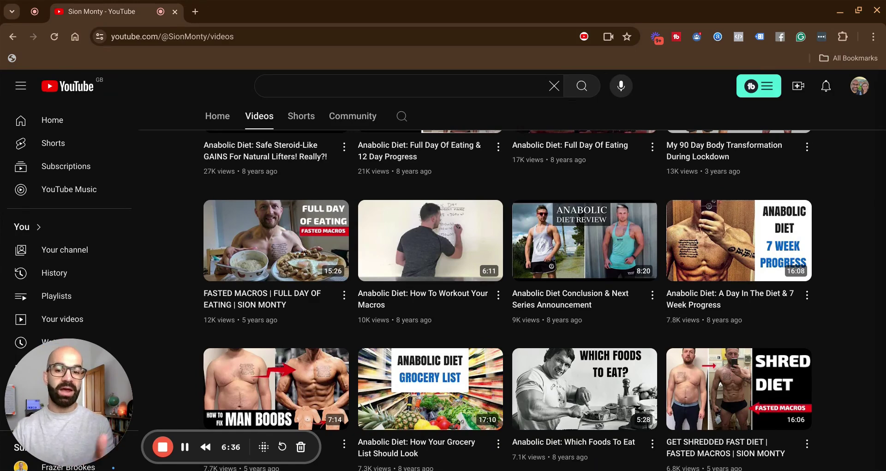
{"action": "mouse_move", "coordinate": [648, 275]}
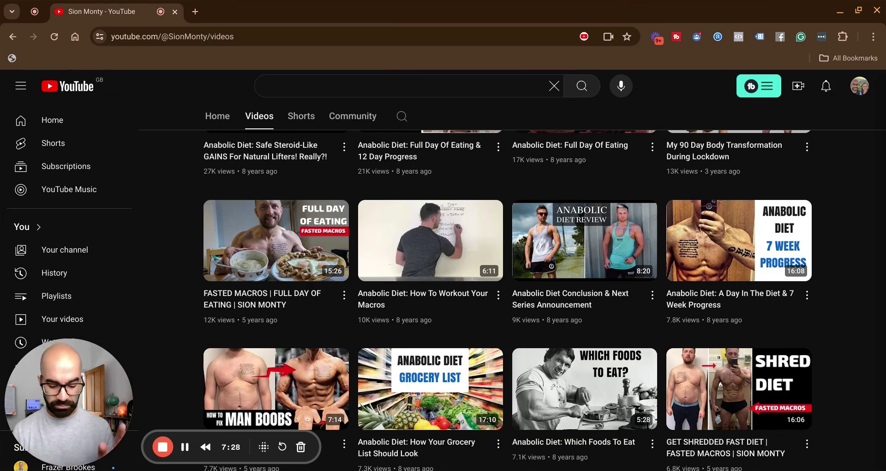
{"action": "key", "text": "Home"}
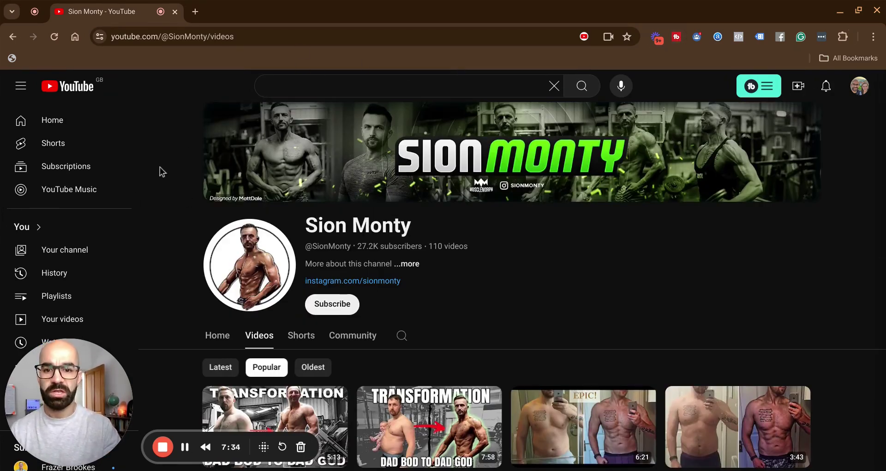
From the YouTube home page, enter "how to do keyword research for" and run the suggested search ending in "youtube videos"
{"action": "left_click", "coordinate": [85, 90]}
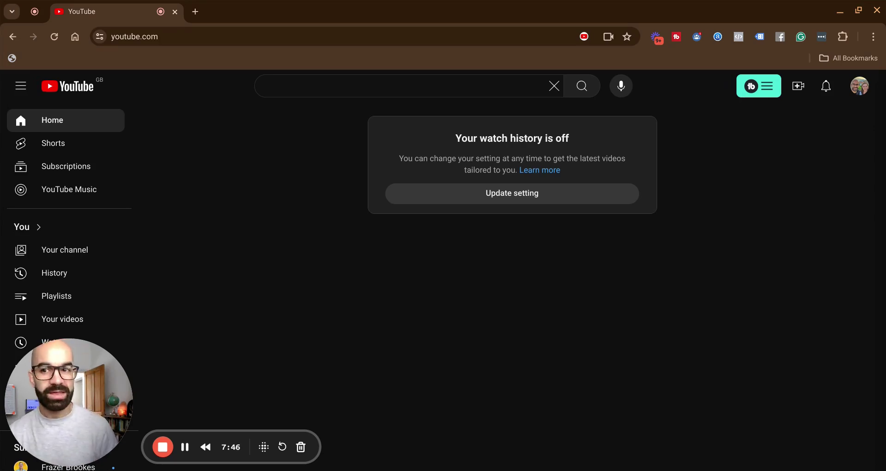
{"action": "left_click", "coordinate": [318, 87]}
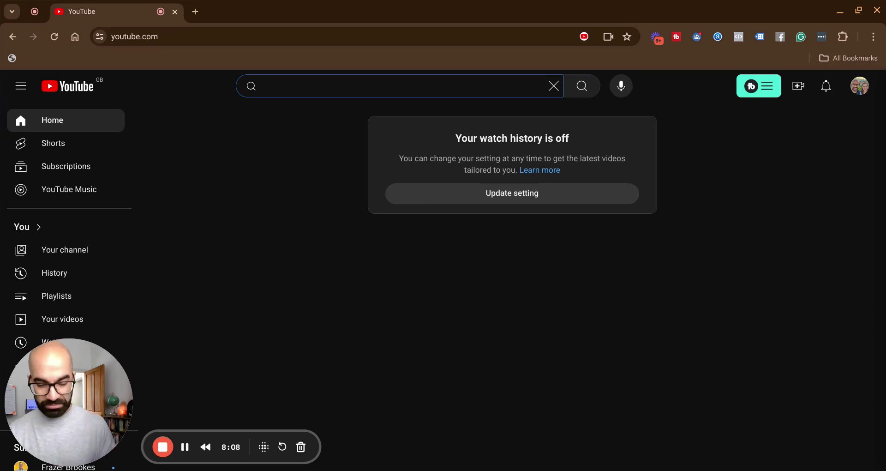
{"action": "type", "text": "how to "}
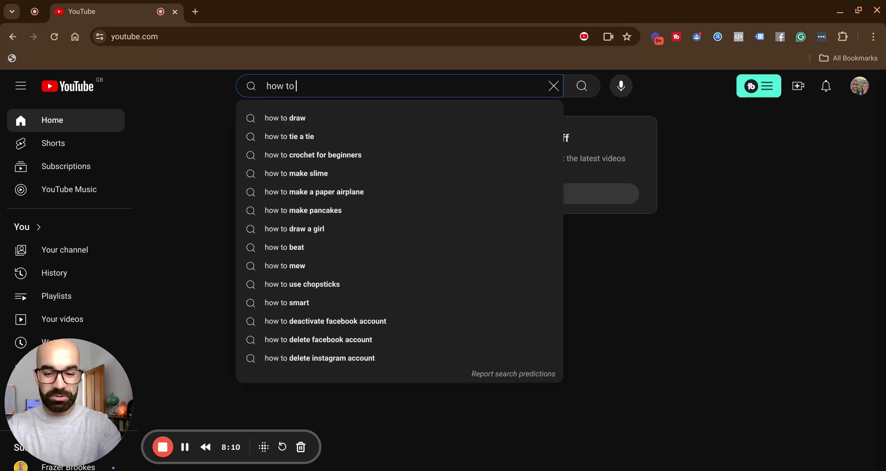
{"action": "type", "text": "do kw"}
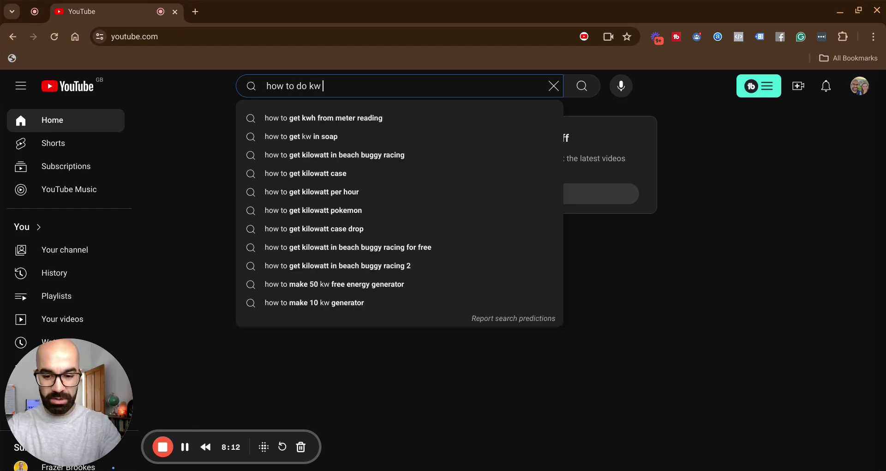
{"action": "key", "text": "BackSpace"}
{"action": "type", "text": "ey"}
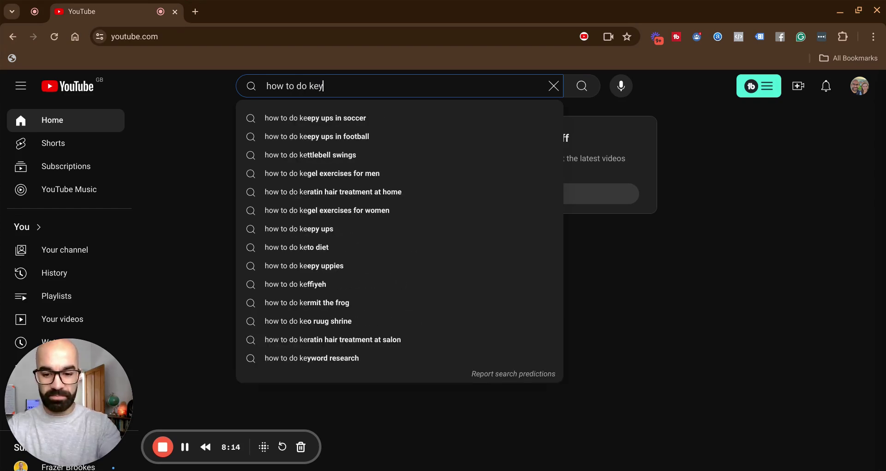
{"action": "type", "text": "word rese"}
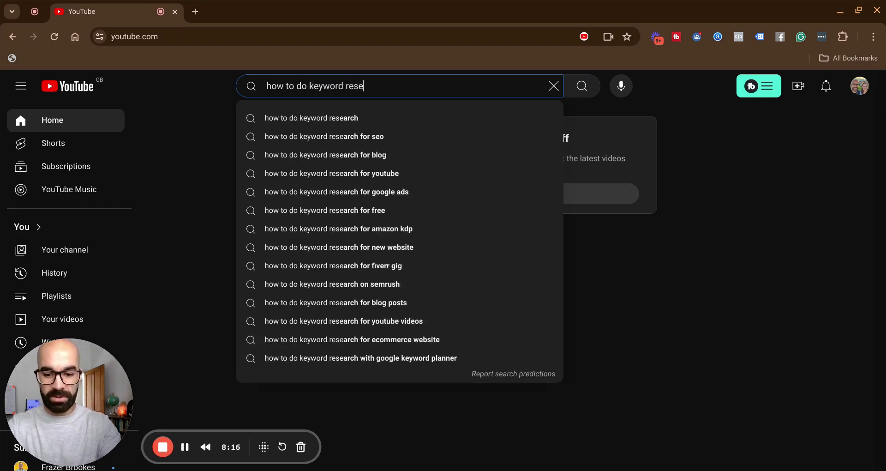
{"action": "type", "text": "arch for"}
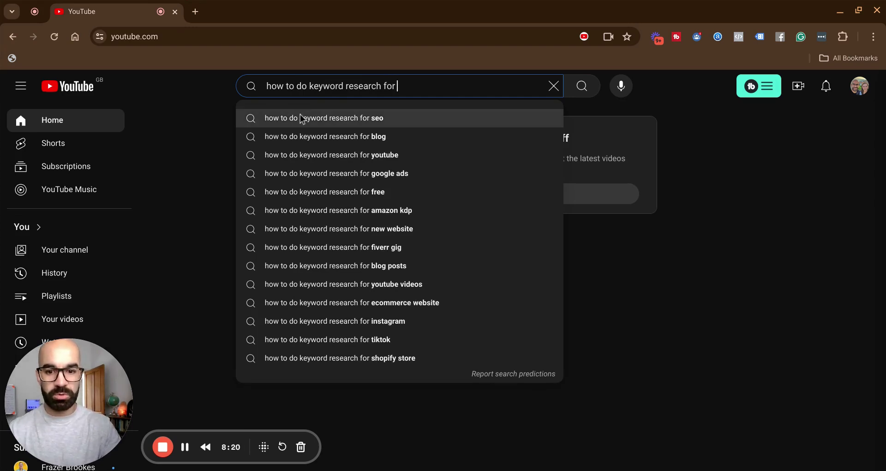
{"action": "left_click", "coordinate": [388, 287]}
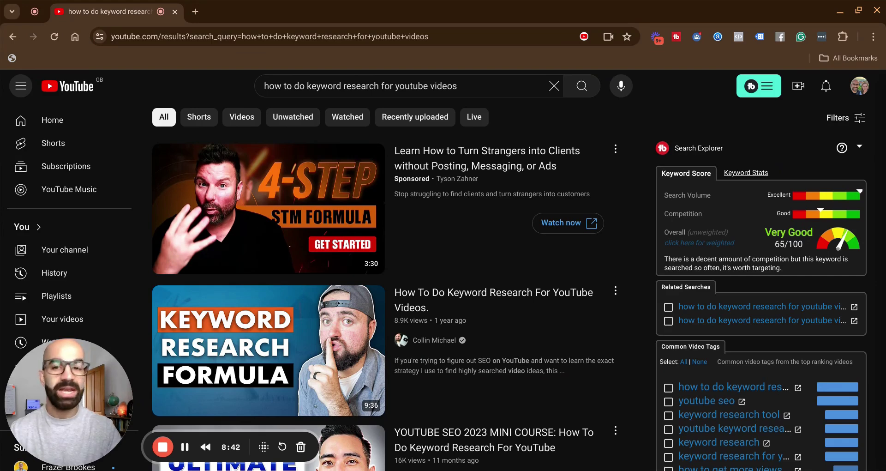
Check the query's weighted score in Keyword Explorer, then look through the videos ranking for it
{"action": "left_click", "coordinate": [707, 245]}
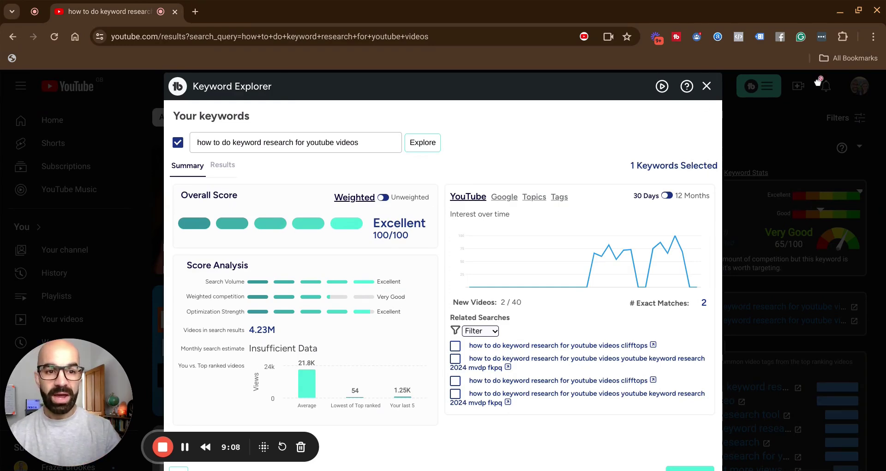
{"action": "left_click", "coordinate": [709, 90]}
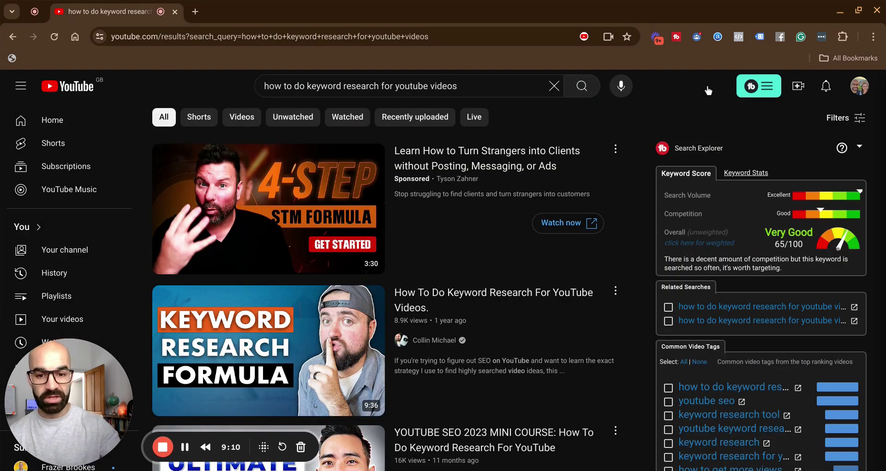
{"action": "scroll", "coordinate": [709, 91], "scroll_direction": "down", "scroll_amount": 7}
{"action": "scroll", "coordinate": [709, 90], "scroll_direction": "down", "scroll_amount": 4}
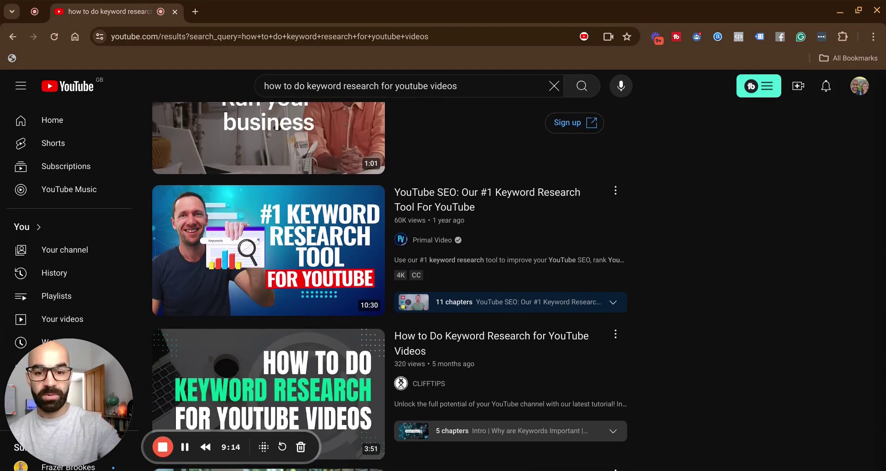
{"action": "scroll", "coordinate": [390, 286], "scroll_direction": "down", "scroll_amount": 3}
{"action": "scroll", "coordinate": [390, 287], "scroll_direction": "up", "scroll_amount": 15}
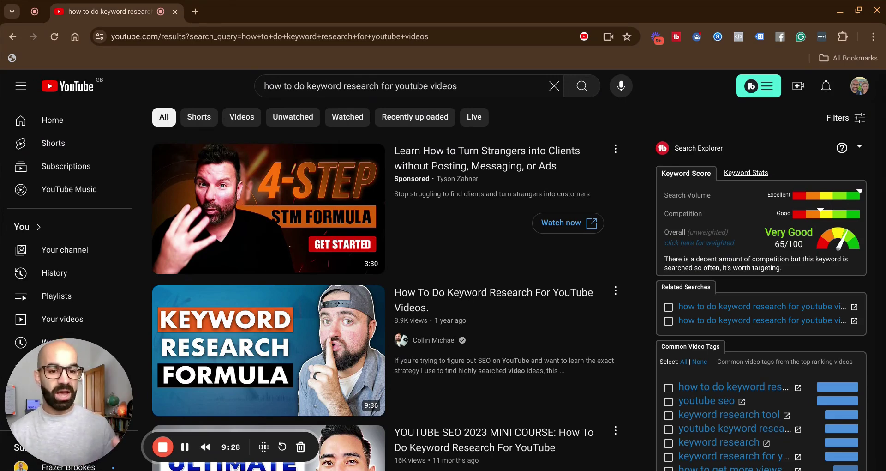
Run the related search ending in "clifftops", then search for its common video tag "how to get more views on youtube"
{"action": "scroll", "coordinate": [508, 287], "scroll_direction": "down", "scroll_amount": 3}
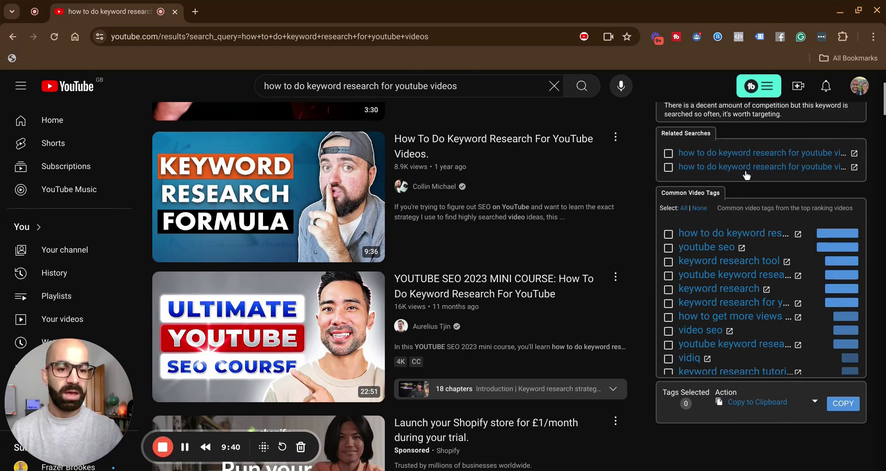
{"action": "left_click", "coordinate": [721, 157]}
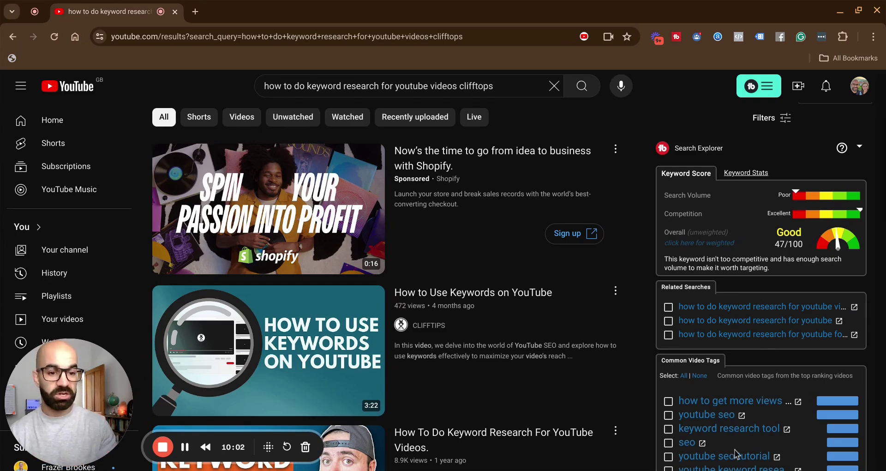
{"action": "left_click", "coordinate": [740, 403]}
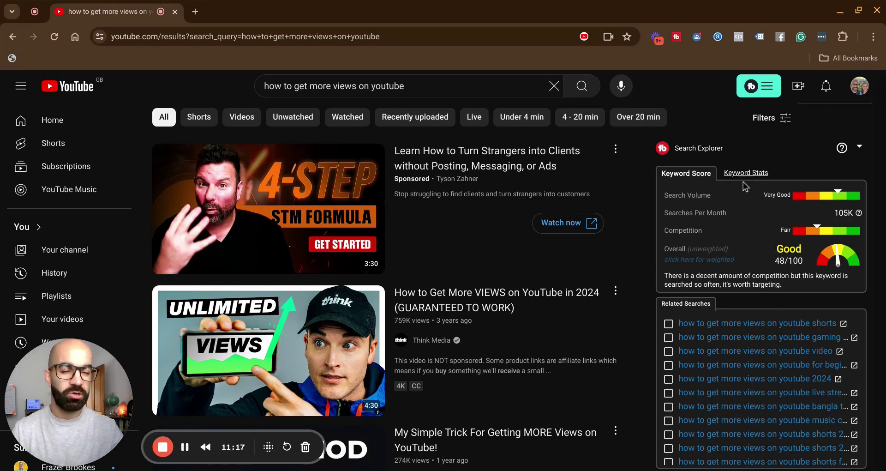
Open the weighted keyword analysis for "how to get more views on youtube" and look through its related searches
{"action": "left_click", "coordinate": [717, 262]}
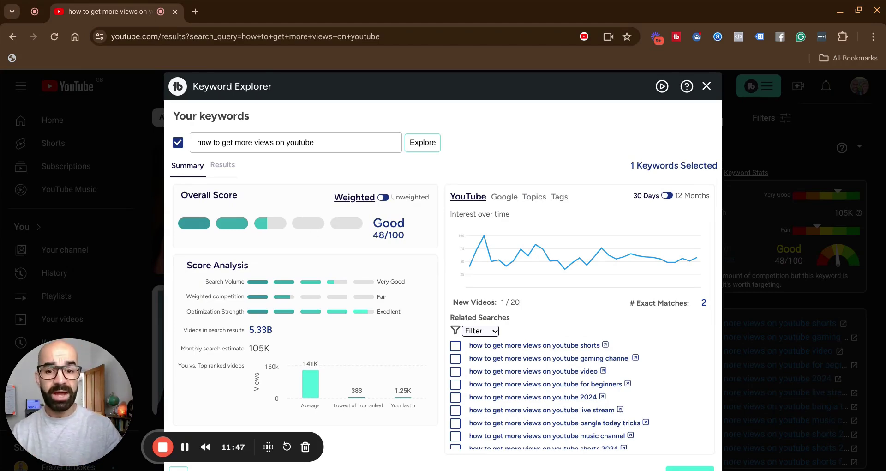
{"action": "scroll", "coordinate": [577, 392], "scroll_direction": "down", "scroll_amount": 2}
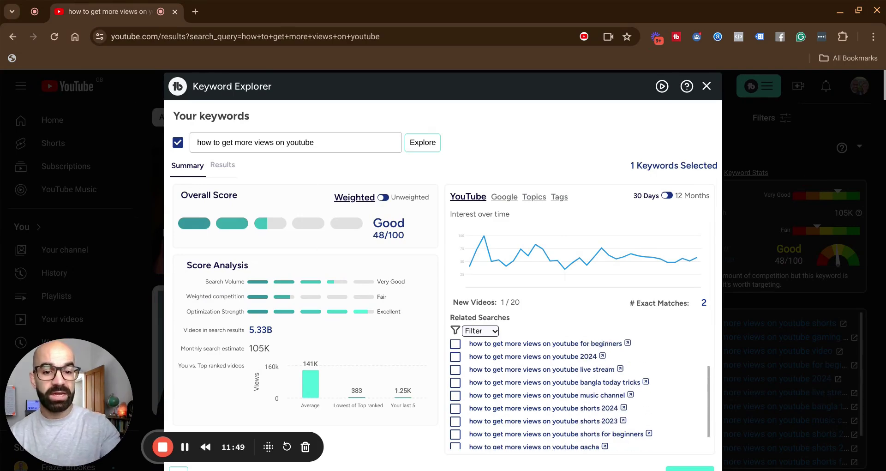
{"action": "scroll", "coordinate": [577, 393], "scroll_direction": "up", "scroll_amount": 2}
{"action": "scroll", "coordinate": [577, 392], "scroll_direction": "down", "scroll_amount": 4}
{"action": "scroll", "coordinate": [577, 393], "scroll_direction": "up", "scroll_amount": 3}
{"action": "scroll", "coordinate": [577, 392], "scroll_direction": "down", "scroll_amount": 3}
{"action": "scroll", "coordinate": [577, 393], "scroll_direction": "up", "scroll_amount": 3}
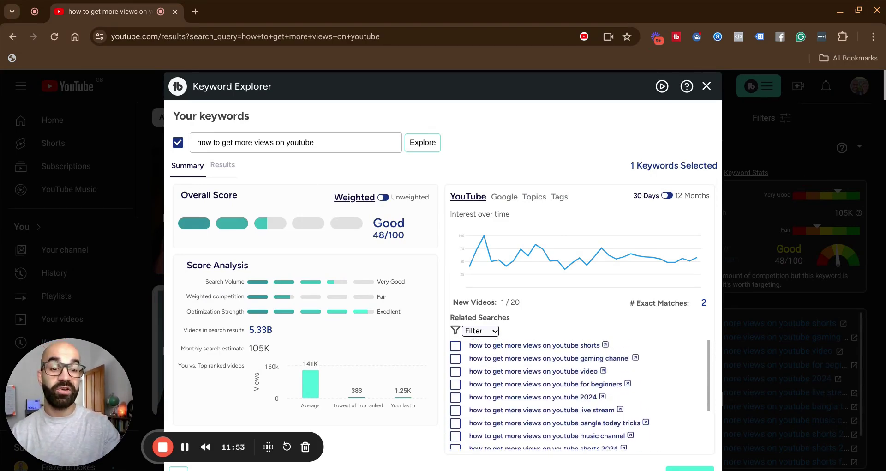